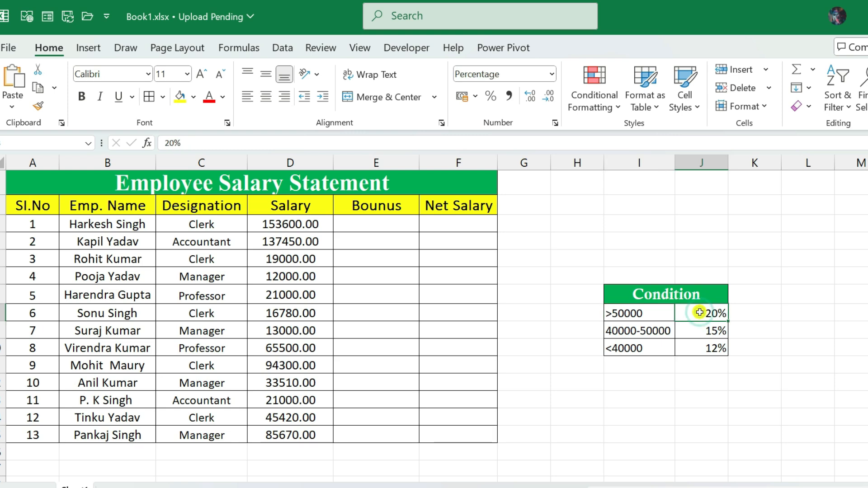
Examine the salary ranges and matching bonus percentages in the Condition table.
{"action": "left_click", "coordinate": [648, 327]}
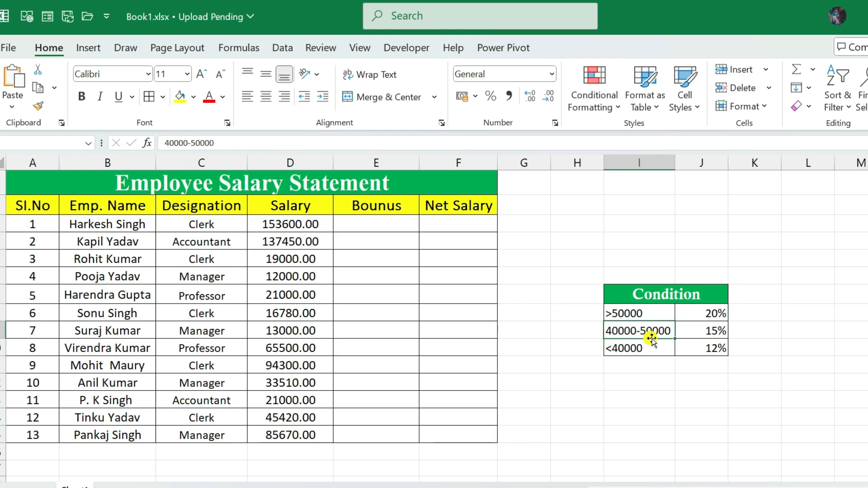
{"action": "left_click", "coordinate": [708, 331]}
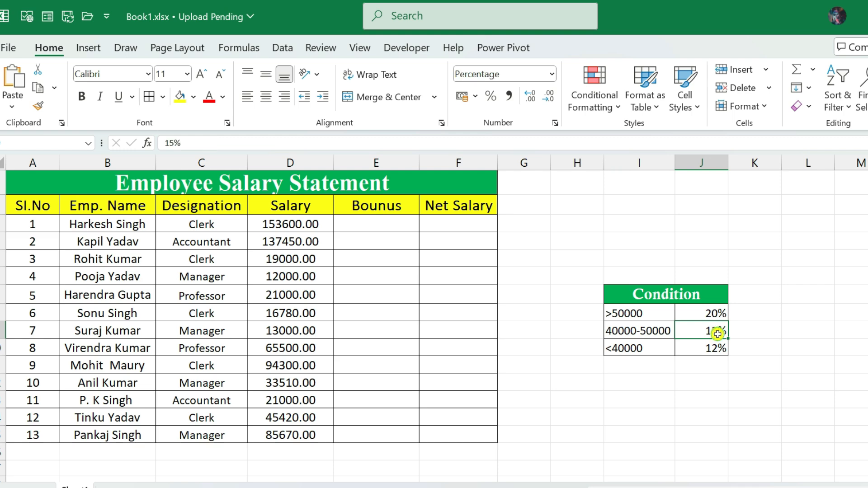
{"action": "left_click", "coordinate": [626, 356]}
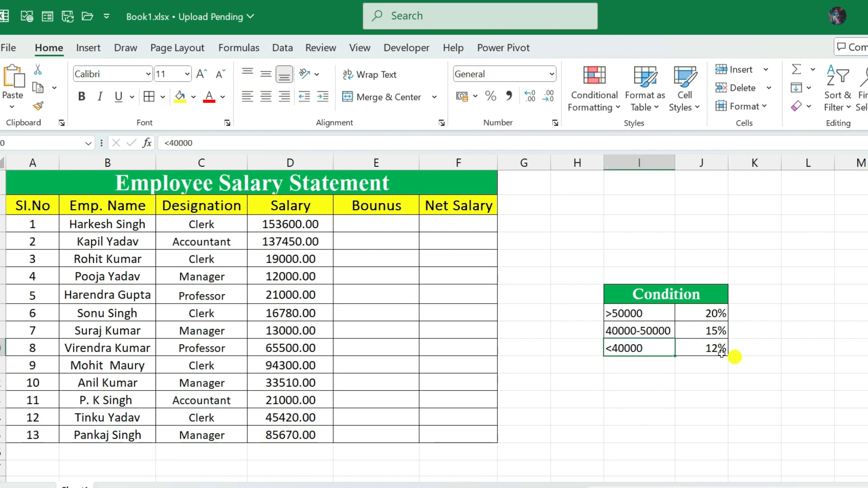
{"action": "left_click", "coordinate": [708, 353]}
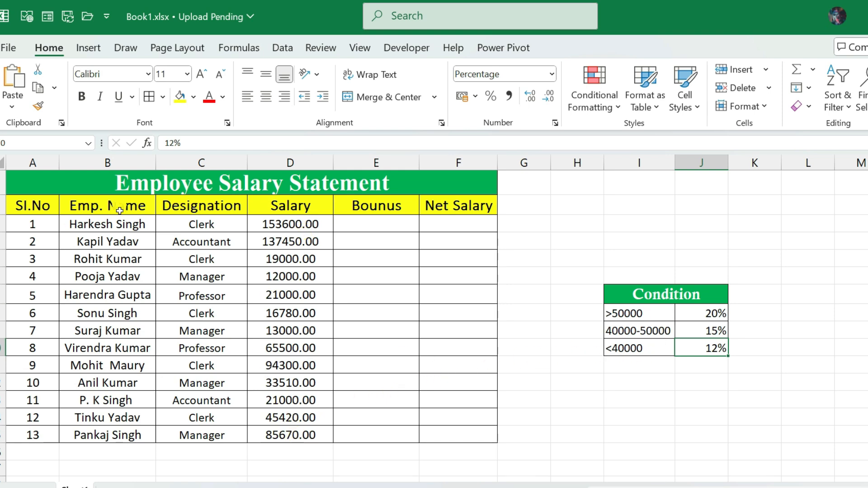
{"action": "left_click", "coordinate": [383, 240]}
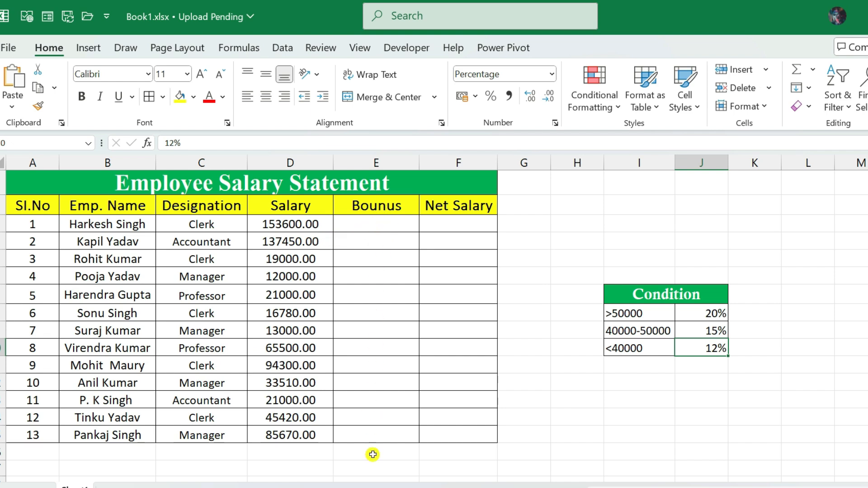
Start the first employee's bonus formula in E3 with =IF(D3>50000,D3*20/100, for salaries above 50000.
{"action": "left_click", "coordinate": [385, 225]}
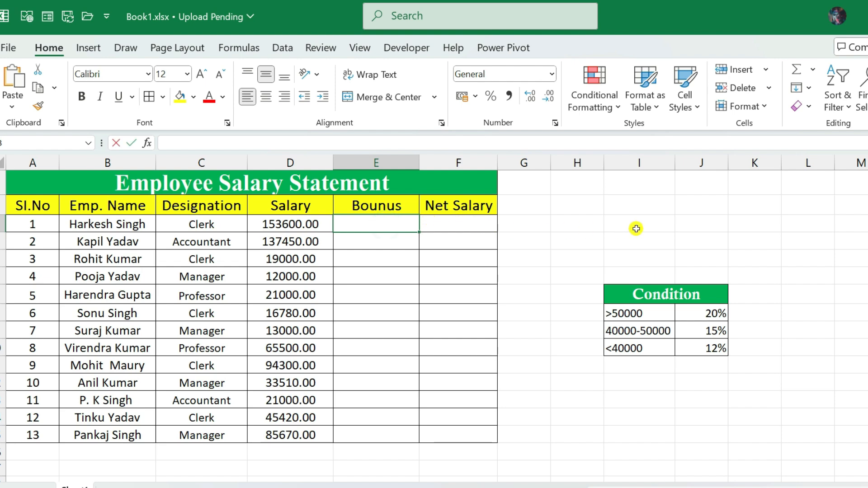
{"action": "type", "text": "="}
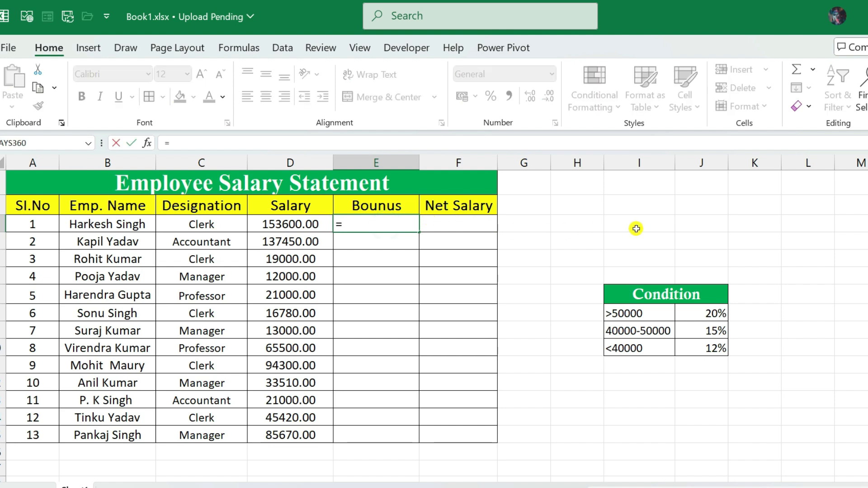
{"action": "type", "text": "IF"}
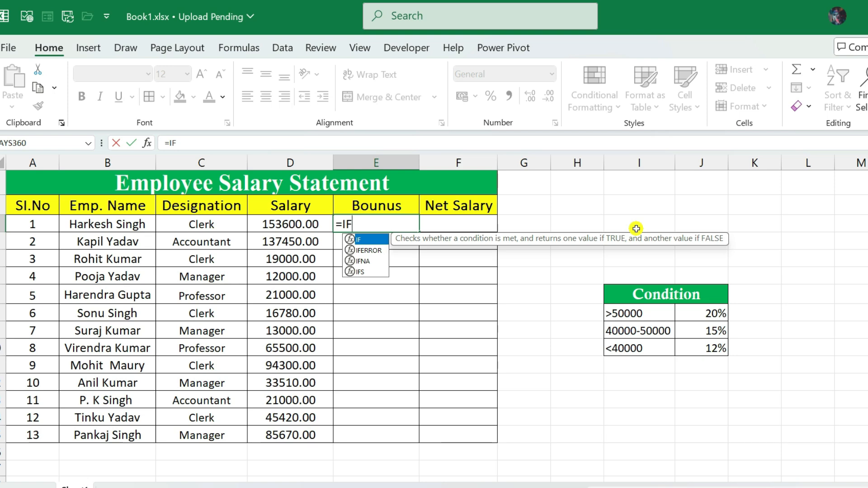
{"action": "type", "text": "("}
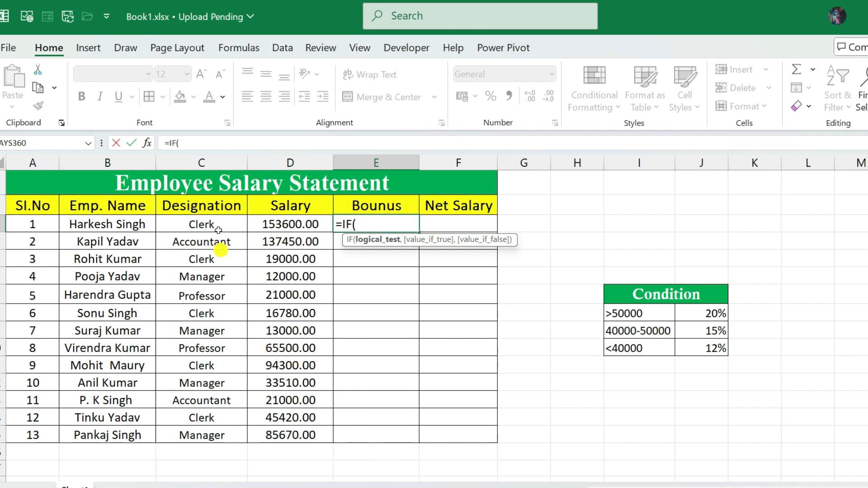
{"action": "left_click", "coordinate": [294, 227]}
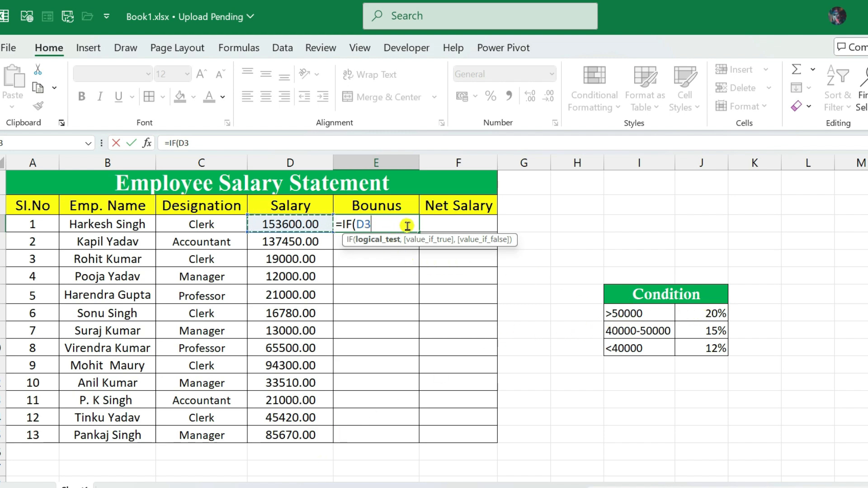
{"action": "type", "text": ">5000"}
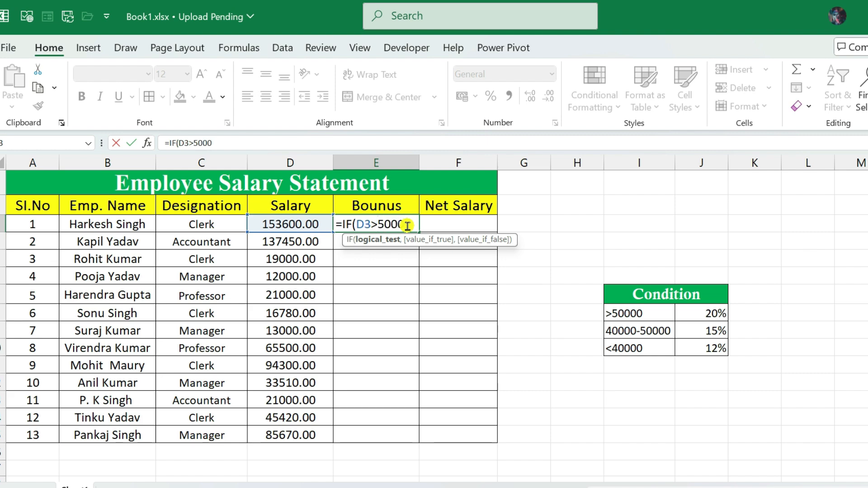
{"action": "type", "text": "0,"}
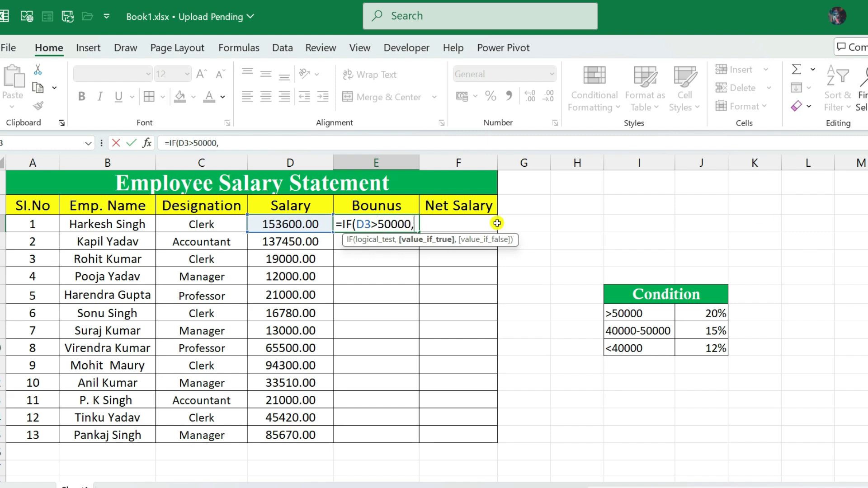
{"action": "left_click", "coordinate": [290, 224]}
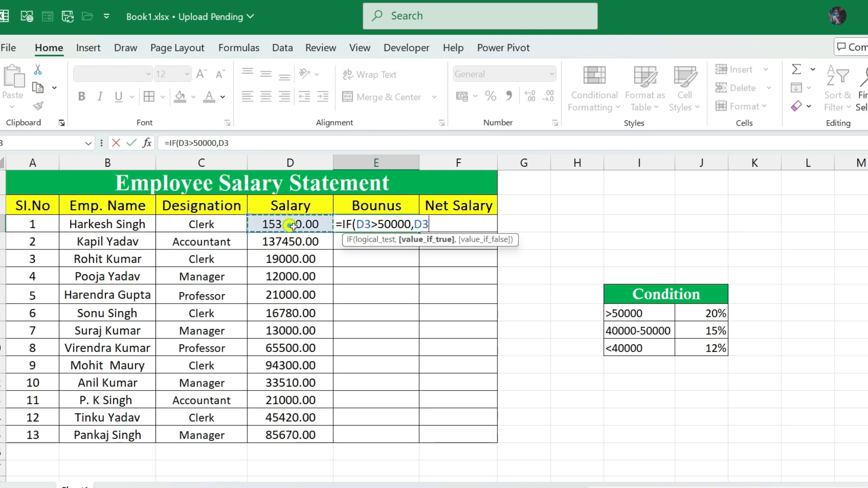
{"action": "type", "text": "*"}
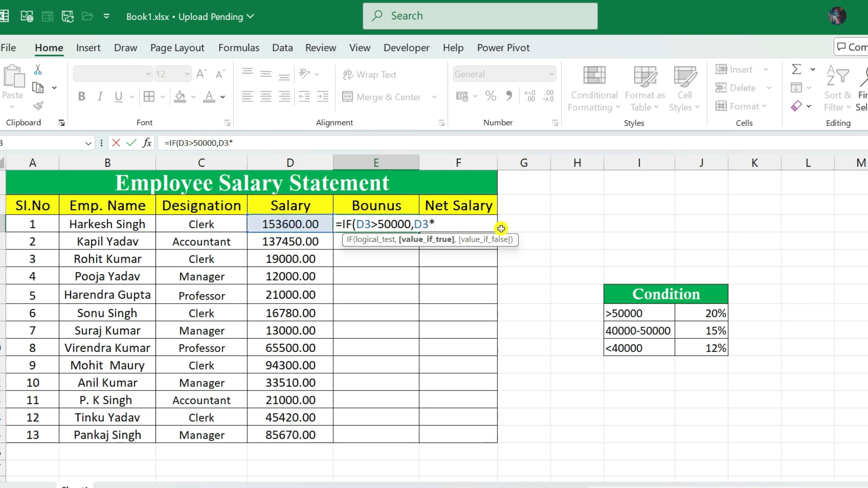
{"action": "type", "text": "20/100"}
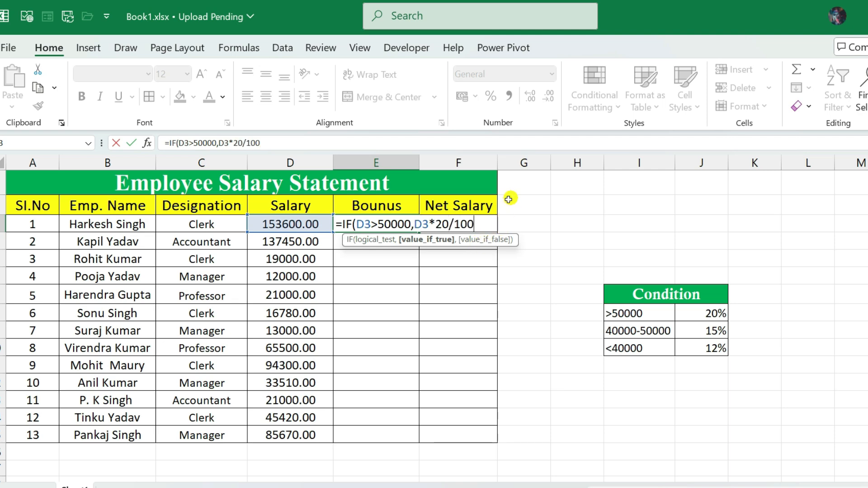
{"action": "type", "text": ","}
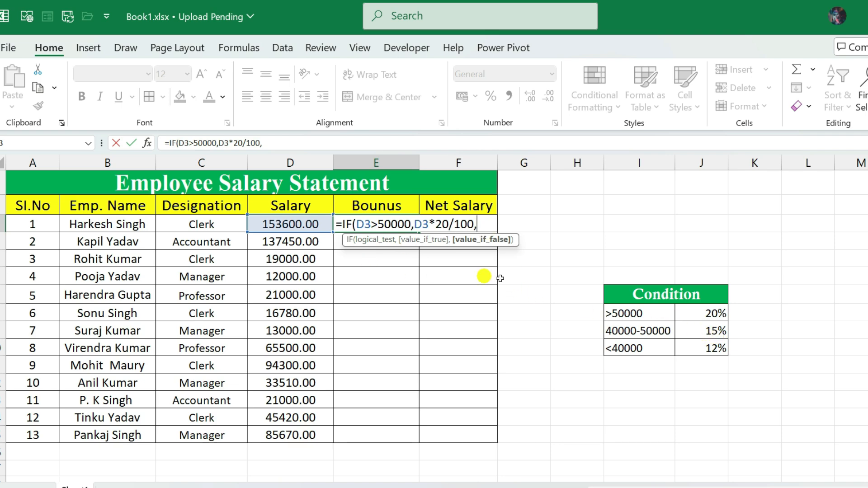
Continue the E3 formula with a nested IF(D3>=40000,D3*15/100 for the 15% bonus range.
{"action": "type", "text": "IF"}
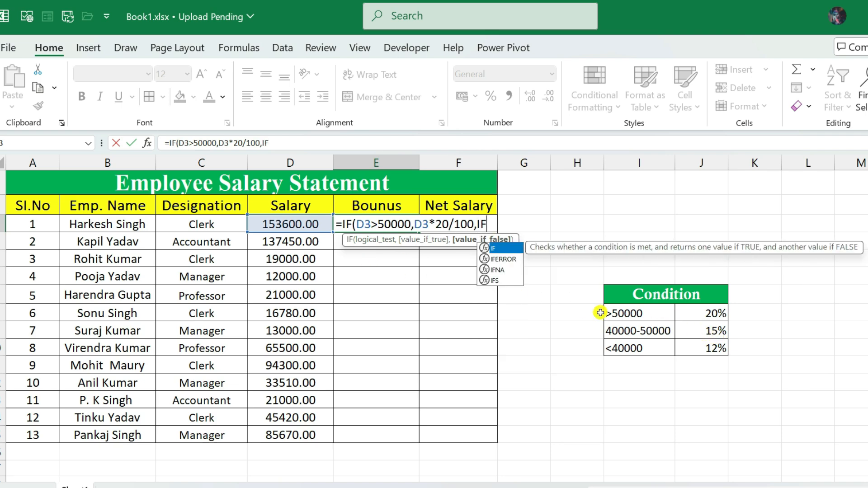
{"action": "type", "text": "("}
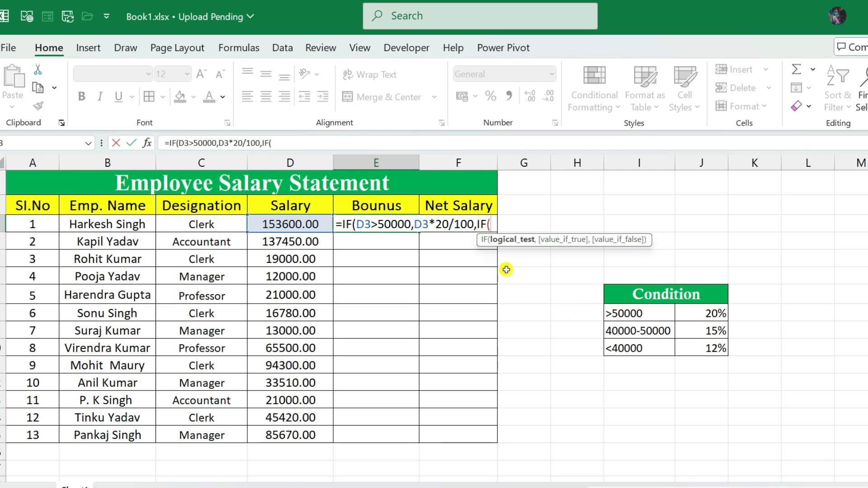
{"action": "left_click", "coordinate": [294, 226]}
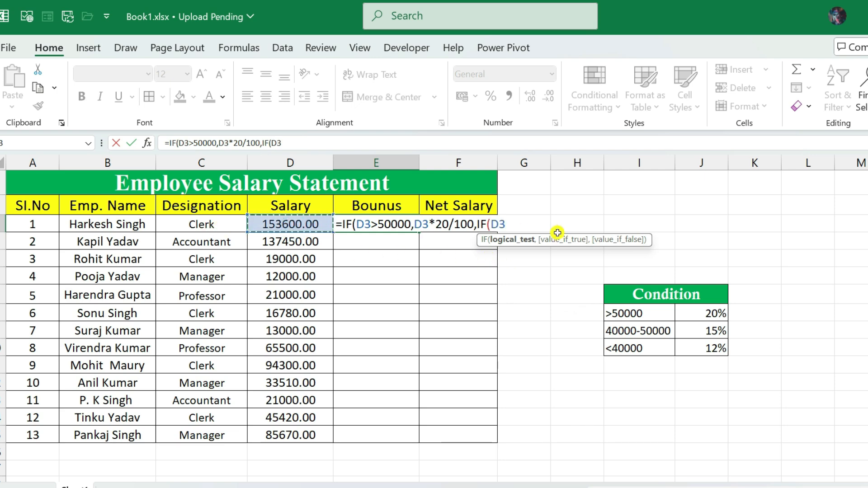
{"action": "type", "text": ">"}
{"action": "type", "text": "=40000"}
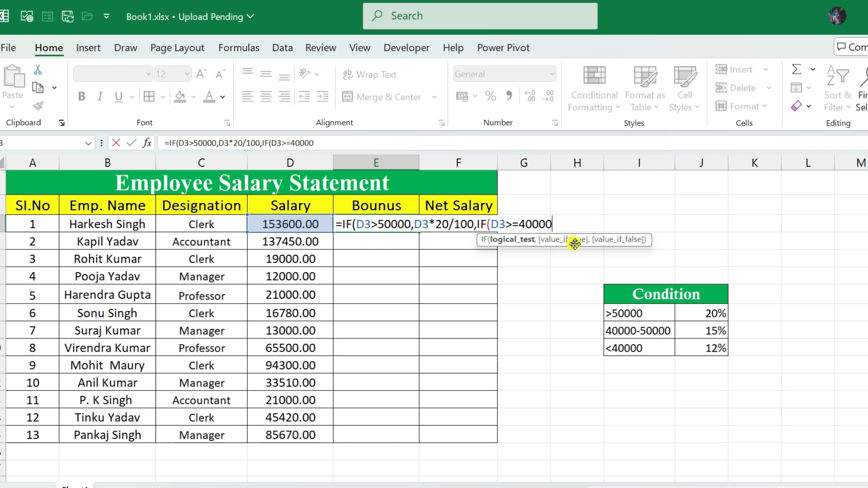
{"action": "type", "text": ","}
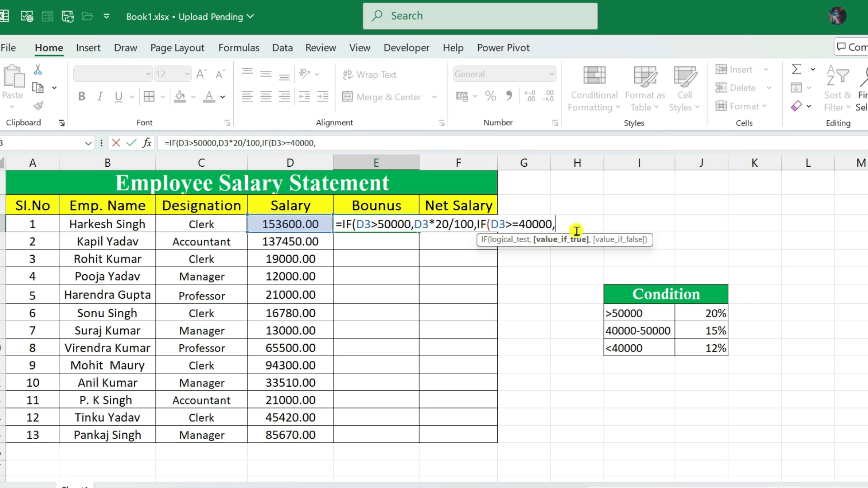
{"action": "left_click", "coordinate": [295, 225]}
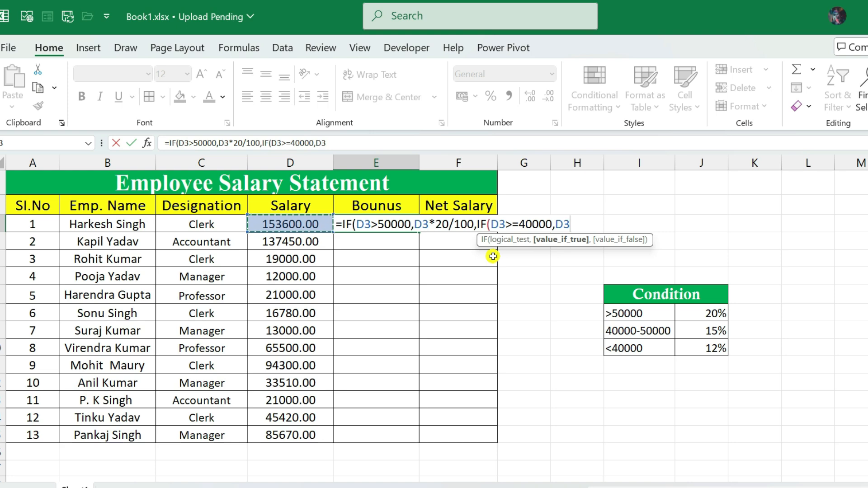
{"action": "type", "text": "*"}
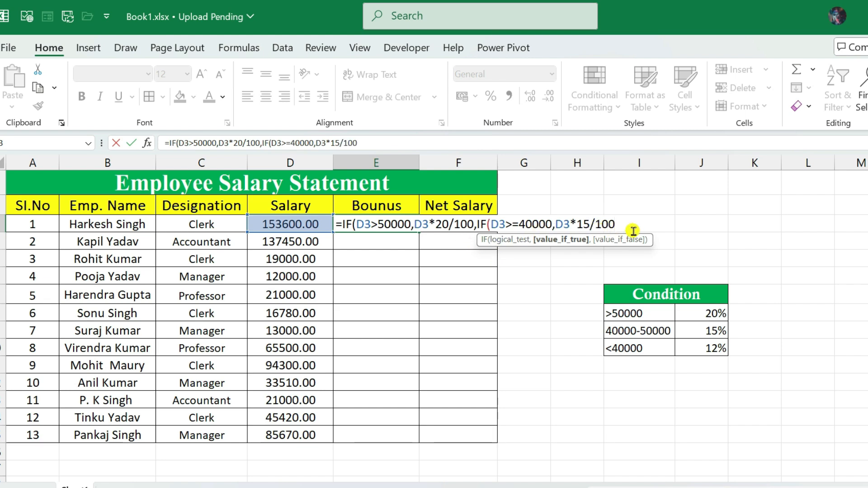
Add a third nested condition ,IF(D3<4000,D3*12/100 to the E3 formula and close all three IF functions with ))).
{"action": "type", "text": ",IF"}
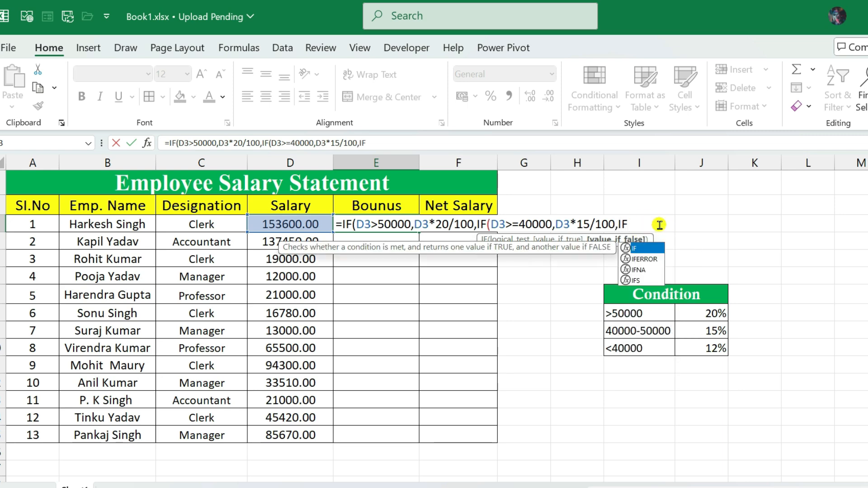
{"action": "type", "text": "("}
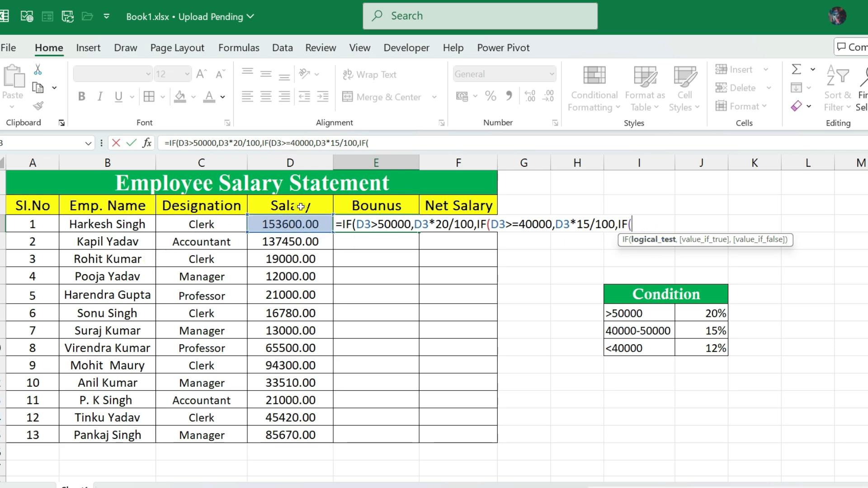
{"action": "left_click", "coordinate": [301, 224]}
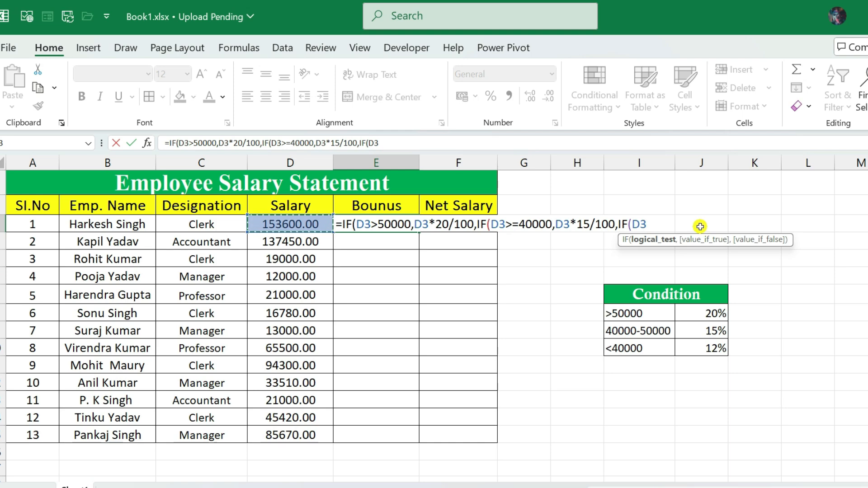
{"action": "type", "text": "<4000"}
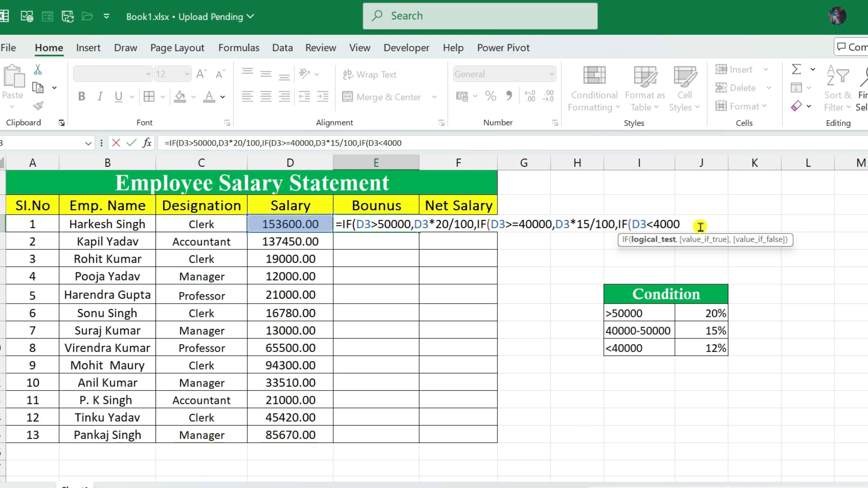
{"action": "type", "text": ","}
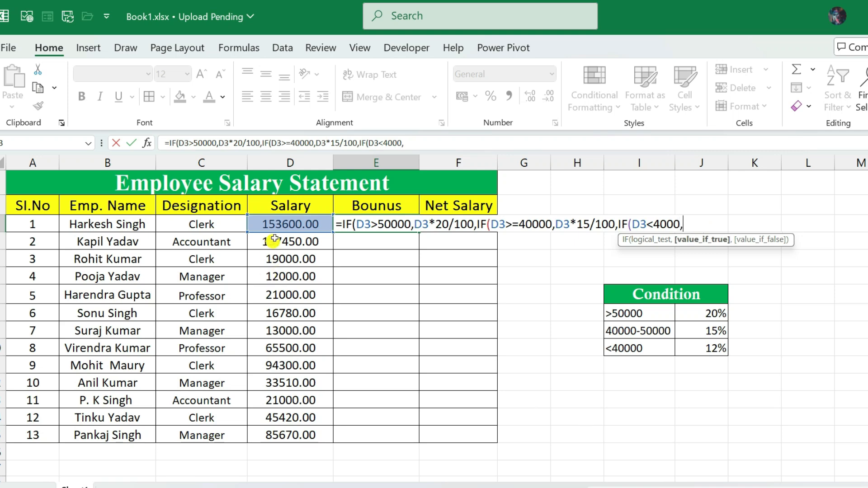
{"action": "left_click", "coordinate": [287, 223]}
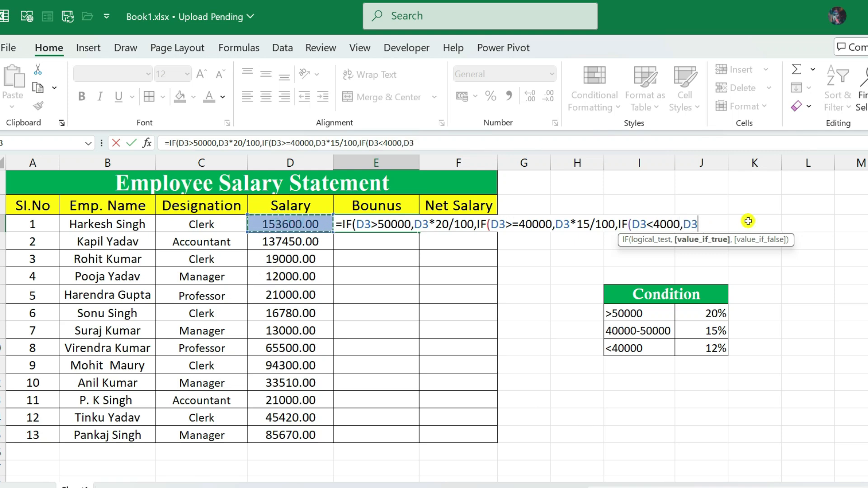
{"action": "type", "text": "*"}
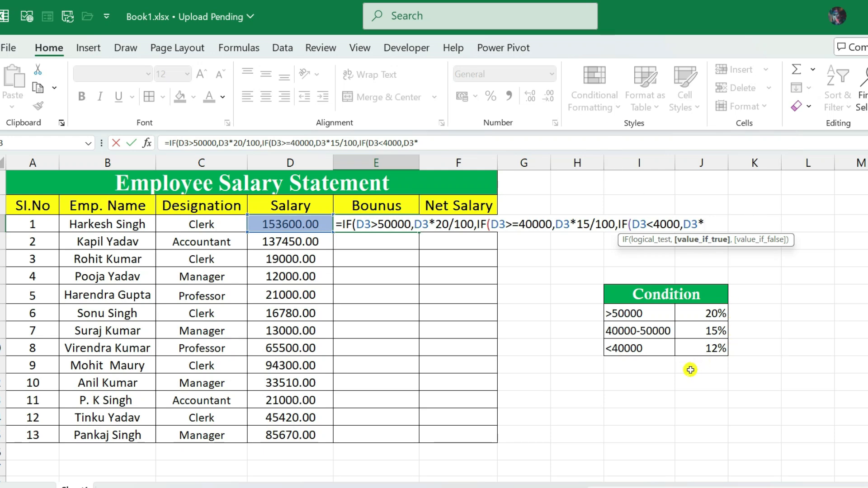
{"action": "type", "text": "12"}
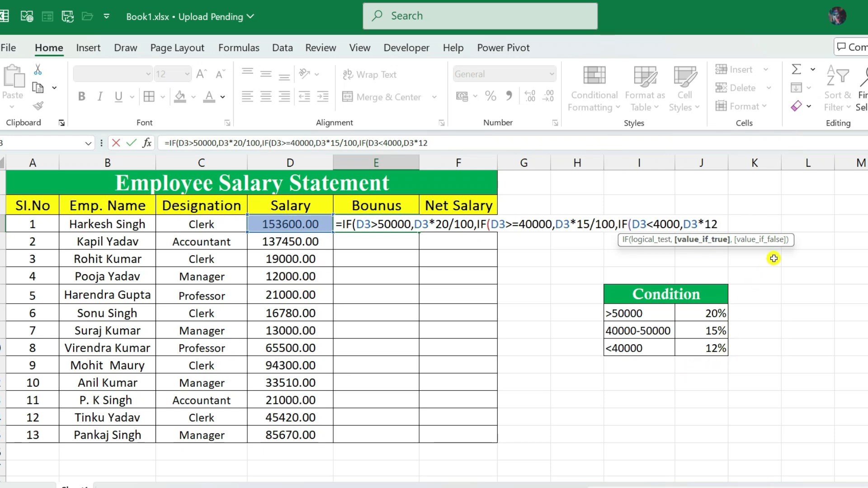
{"action": "type", "text": "/100"}
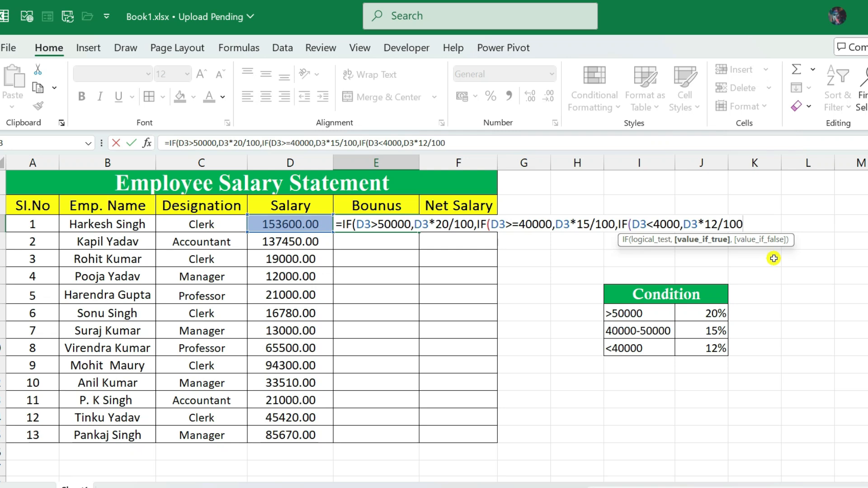
{"action": "type", "text": ")))"}
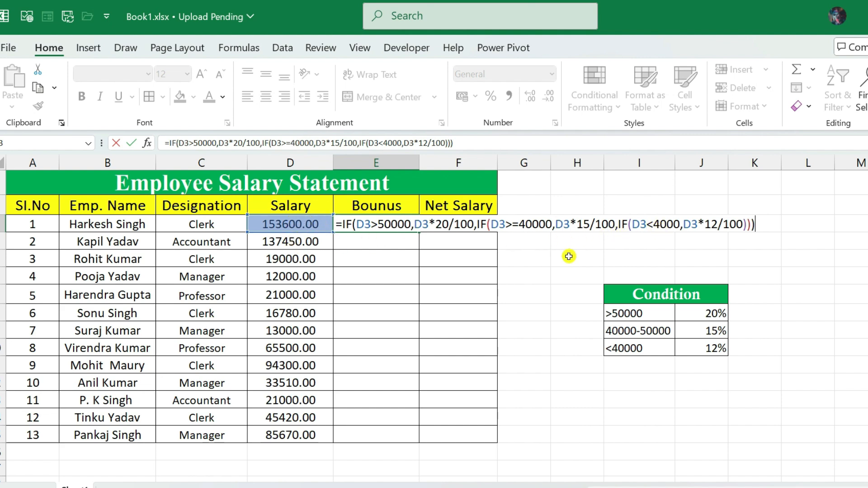
Correct the threshold in the last nested IF of the E3 formula to 40000 and enter the formula.
{"action": "left_click", "coordinate": [681, 225]}
{"action": "type", "text": "0"}
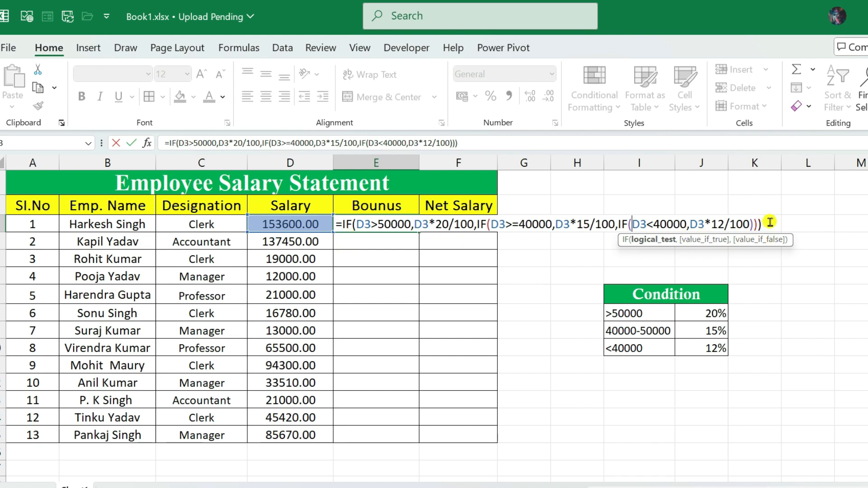
{"action": "key", "text": "Return"}
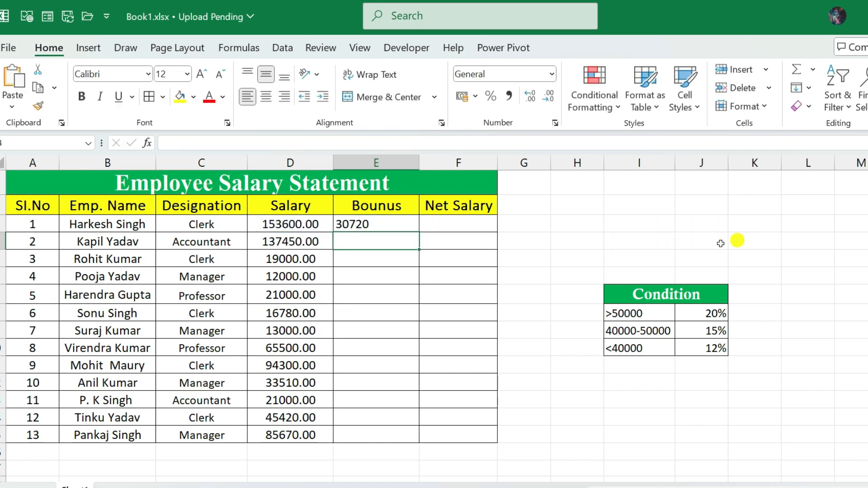
Fill the E3 bonus formula down the Bounus column through E15 for all employees.
{"action": "left_click", "coordinate": [366, 228]}
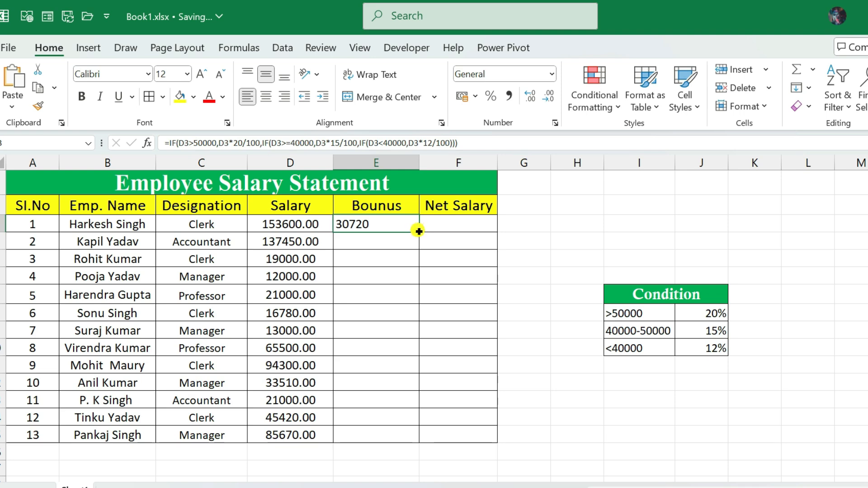
{"action": "left_click_drag", "start_coordinate": [419, 232], "coordinate": [427, 431]}
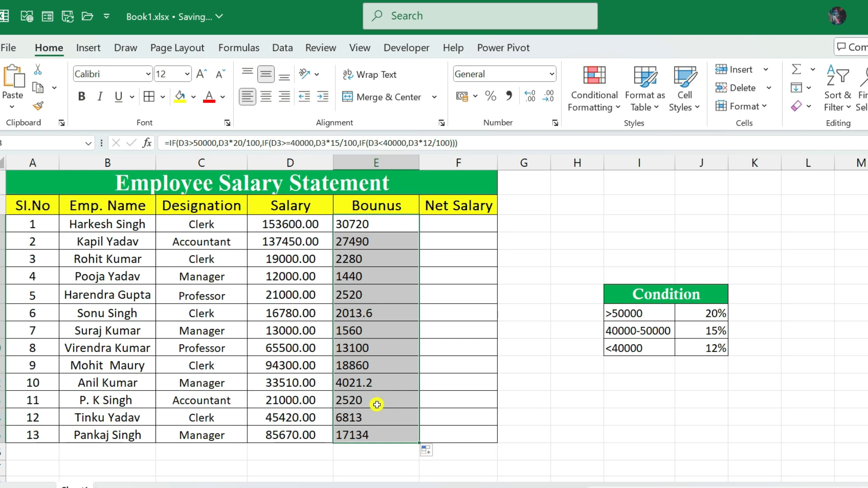
Cross-check the bonus for the 21000 salary in row 13 by entering =21000*12% in cell H4.
{"action": "left_click", "coordinate": [375, 405]}
{"action": "left_click", "coordinate": [278, 401]}
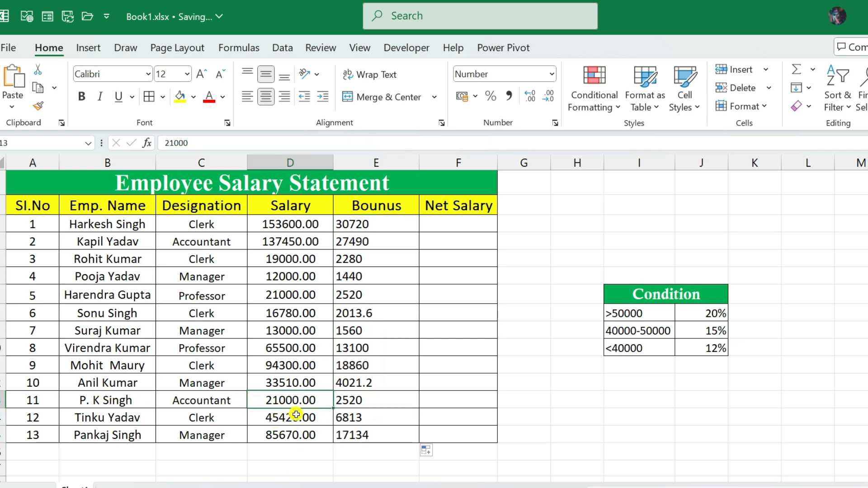
{"action": "left_click", "coordinate": [345, 402]}
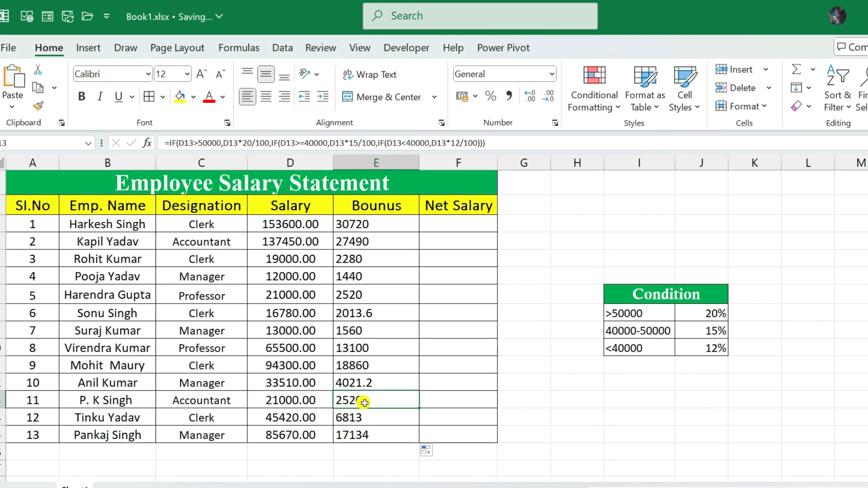
{"action": "left_click", "coordinate": [302, 402]}
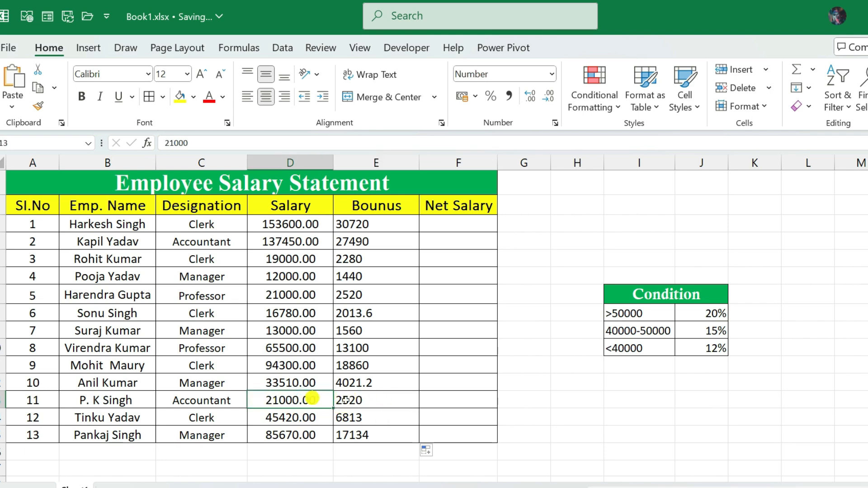
{"action": "left_click", "coordinate": [577, 241]}
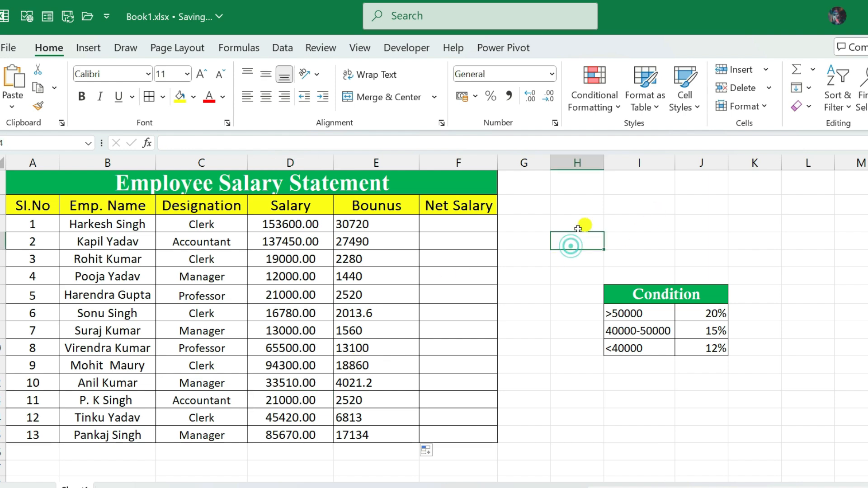
{"action": "type", "text": "="}
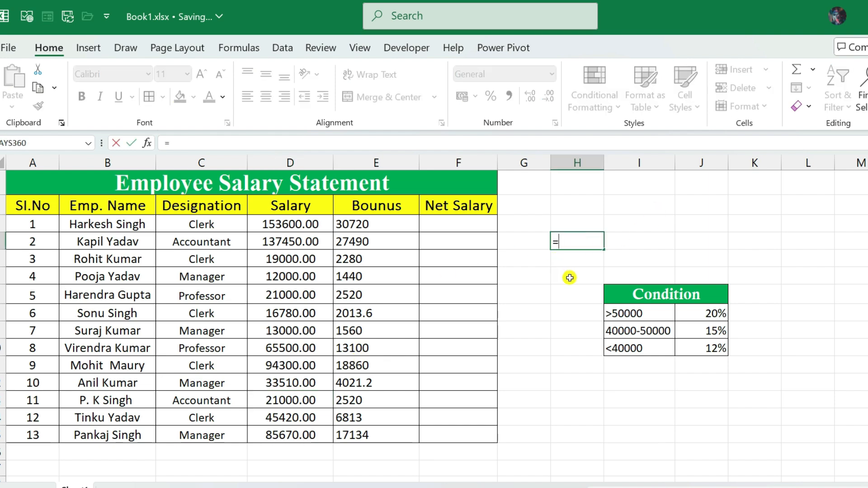
{"action": "type", "text": "21000*12%"}
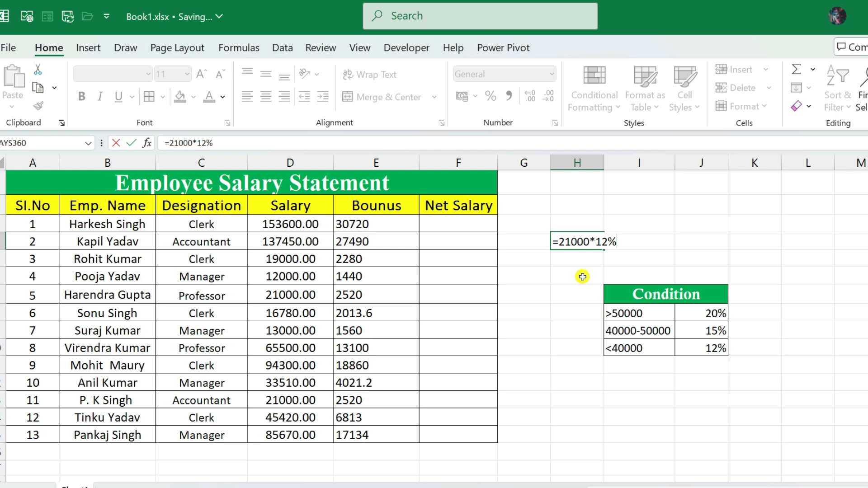
{"action": "key", "text": "Return"}
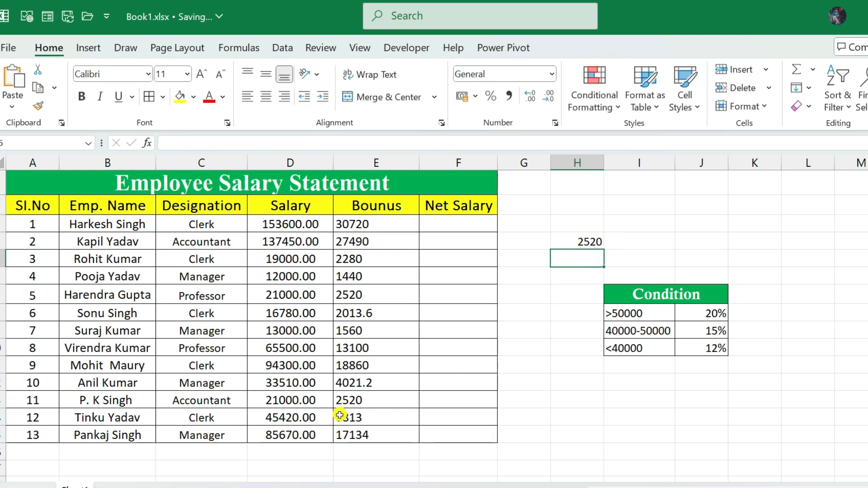
{"action": "left_click", "coordinate": [562, 242]}
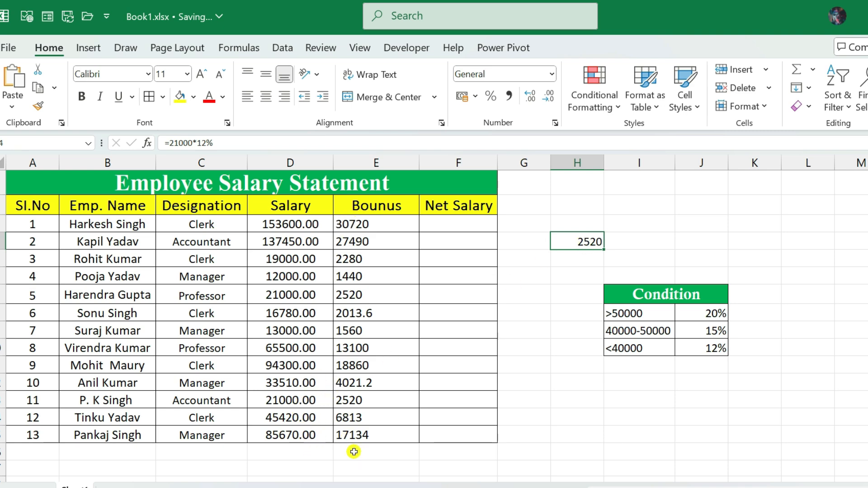
Calculate the first net salary in F3 with =D3+E3 and fill the formula down the Net Salary column through F15.
{"action": "left_click", "coordinate": [473, 222]}
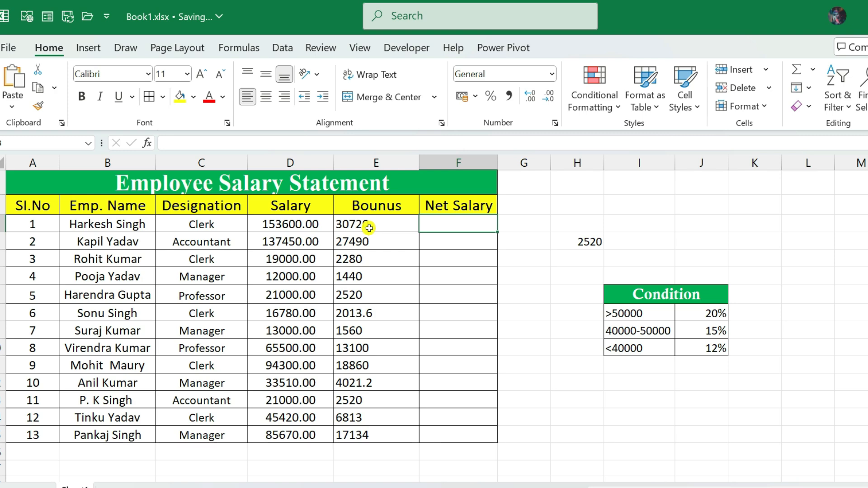
{"action": "double_click", "coordinate": [474, 231]}
{"action": "type", "text": "="}
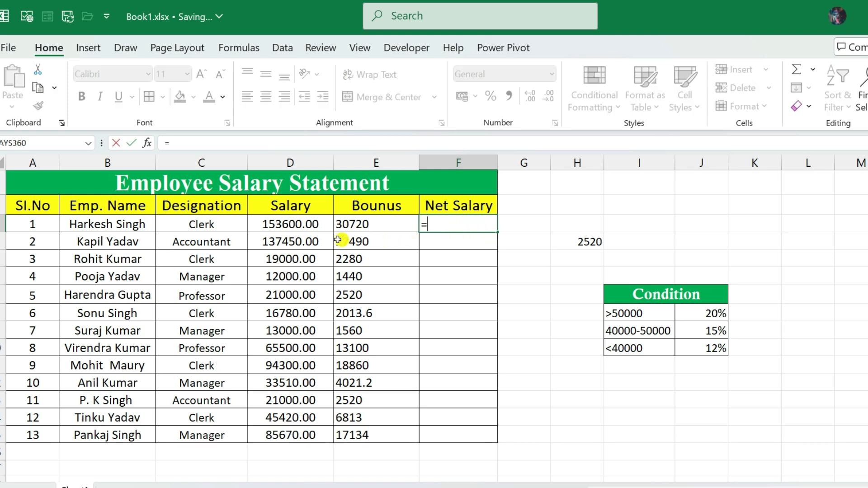
{"action": "left_click", "coordinate": [307, 229]}
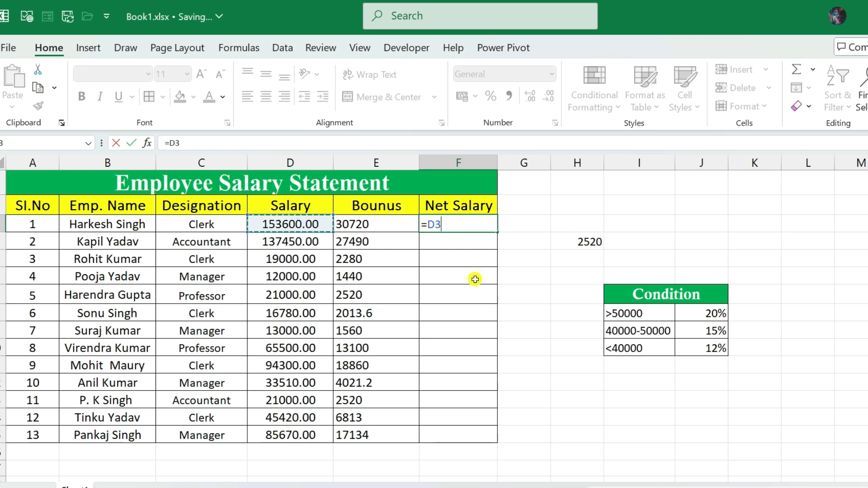
{"action": "type", "text": "+"}
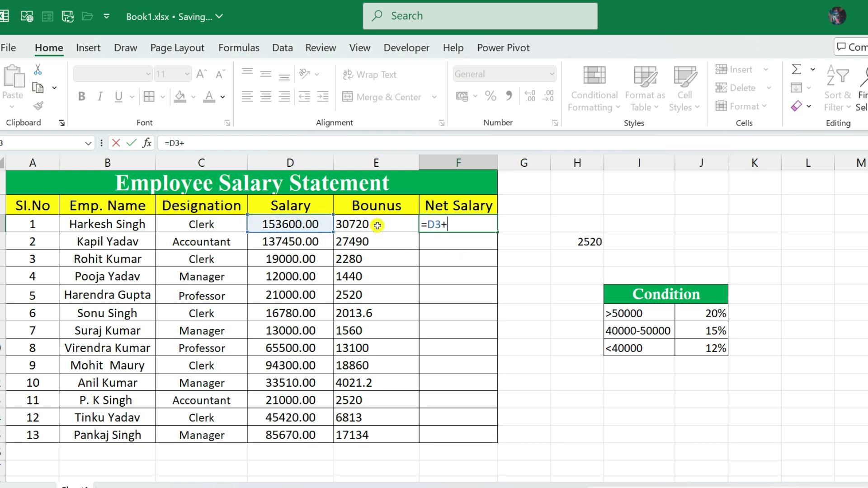
{"action": "left_click", "coordinate": [382, 223]}
{"action": "key", "text": "ctrl+Return"}
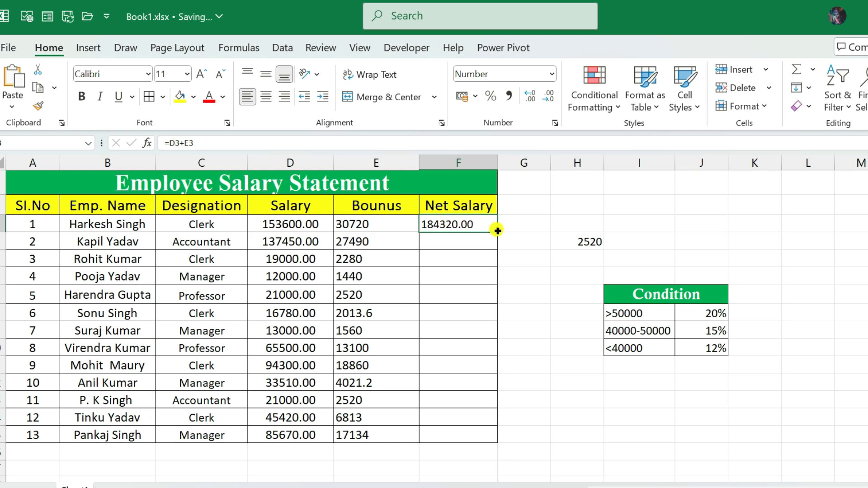
{"action": "left_click_drag", "start_coordinate": [498, 231], "coordinate": [495, 442]}
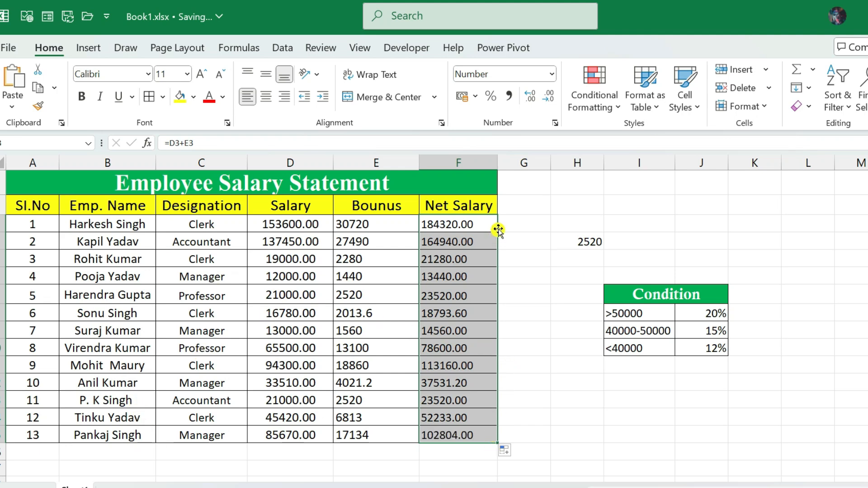
{"action": "left_click", "coordinate": [541, 416]}
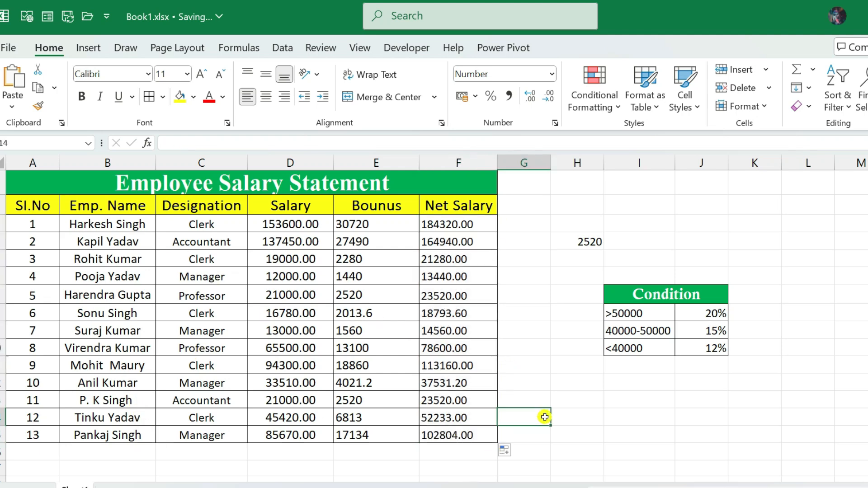
{"action": "scroll", "coordinate": [502, 357], "scroll_direction": "down", "scroll_amount": 3}
{"action": "scroll", "coordinate": [500, 361], "scroll_direction": "up", "scroll_amount": 3}
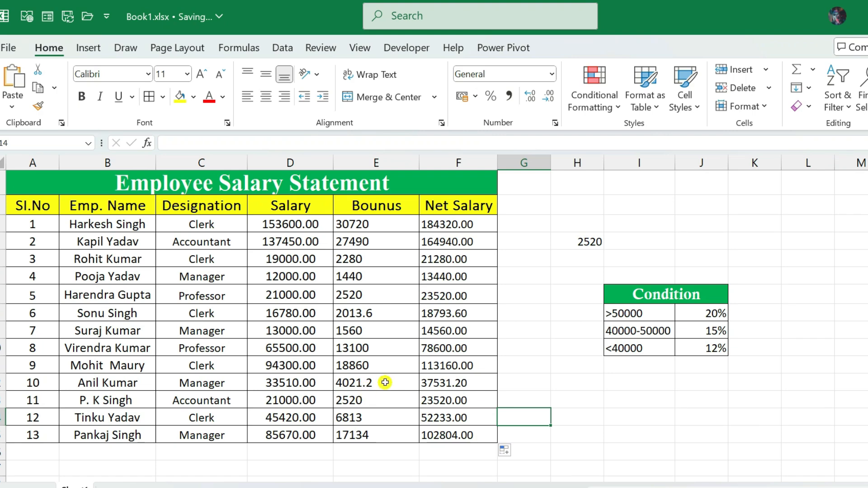
{"action": "scroll", "coordinate": [384, 382], "scroll_direction": "down", "scroll_amount": 2}
{"action": "scroll", "coordinate": [384, 381], "scroll_direction": "up", "scroll_amount": 2}
{"action": "scroll", "coordinate": [312, 364], "scroll_direction": "down", "scroll_amount": 2}
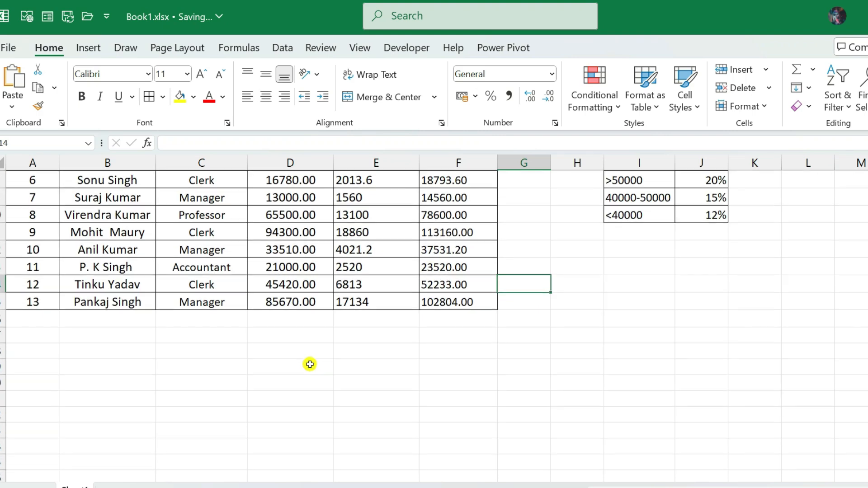
{"action": "scroll", "coordinate": [310, 362], "scroll_direction": "up", "scroll_amount": 2}
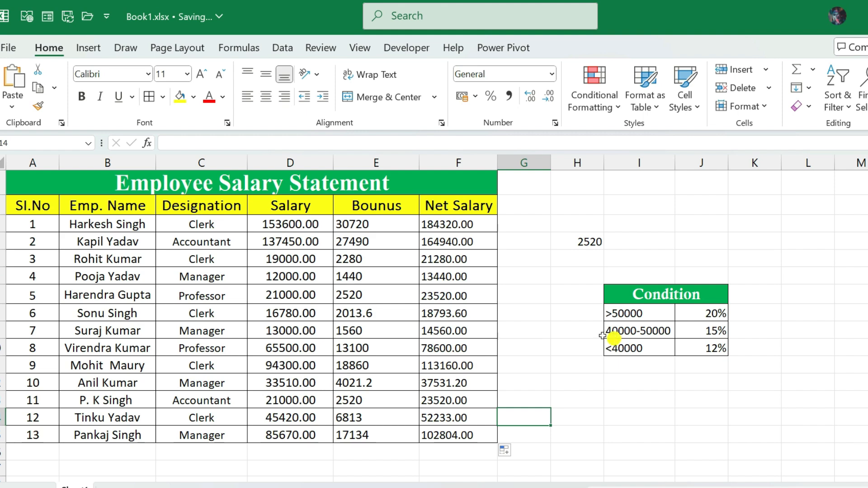
{"action": "scroll", "coordinate": [405, 382], "scroll_direction": "down", "scroll_amount": 2}
{"action": "left_click", "coordinate": [349, 405]}
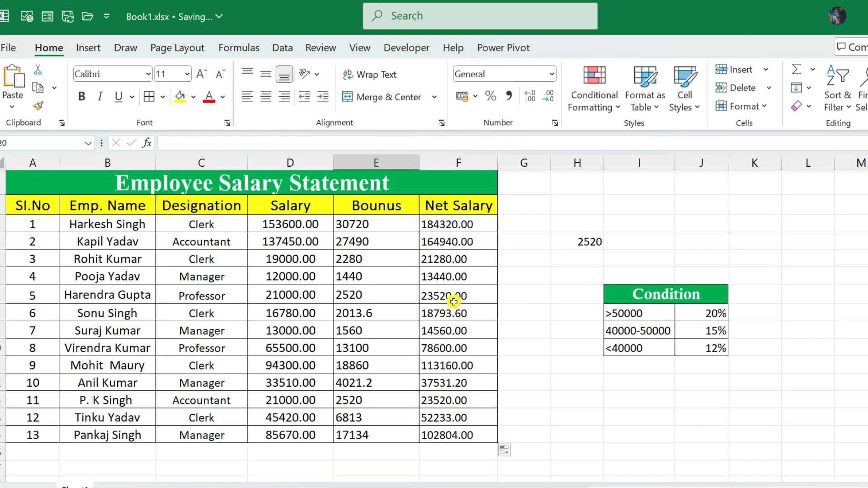
{"action": "scroll", "coordinate": [406, 310], "scroll_direction": "down", "scroll_amount": 3}
{"action": "scroll", "coordinate": [404, 310], "scroll_direction": "up", "scroll_amount": 3}
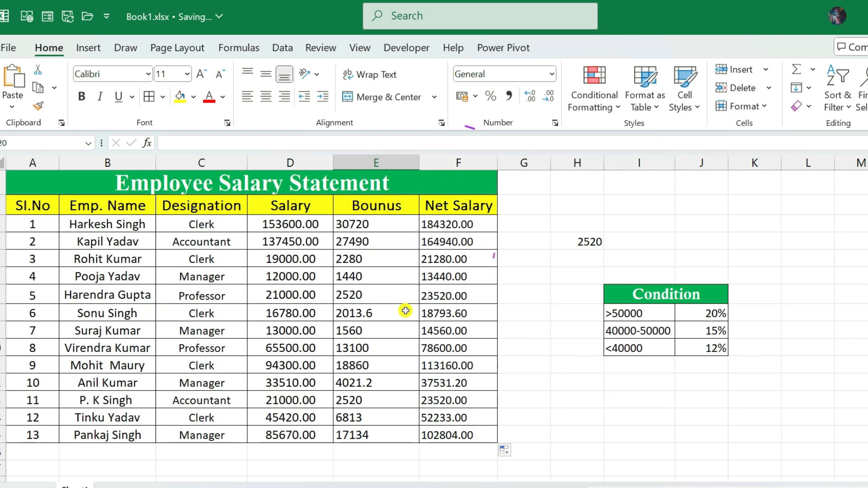